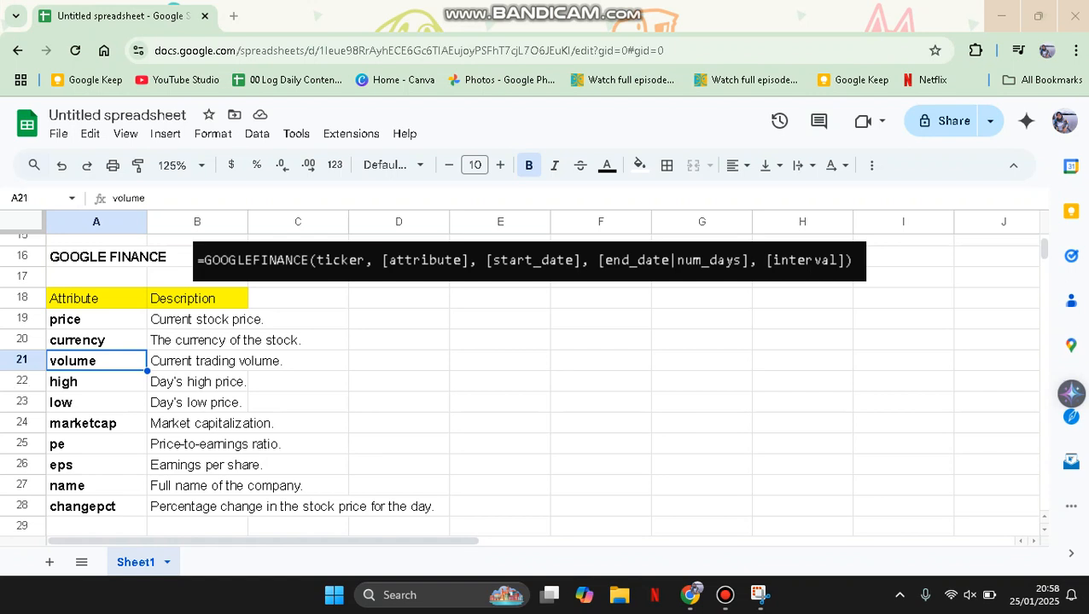
- Enter the formula =GOOGLEFINANCE("GOOG", "price") in cell E19 to fetch Google's current stock price
click(501, 319)
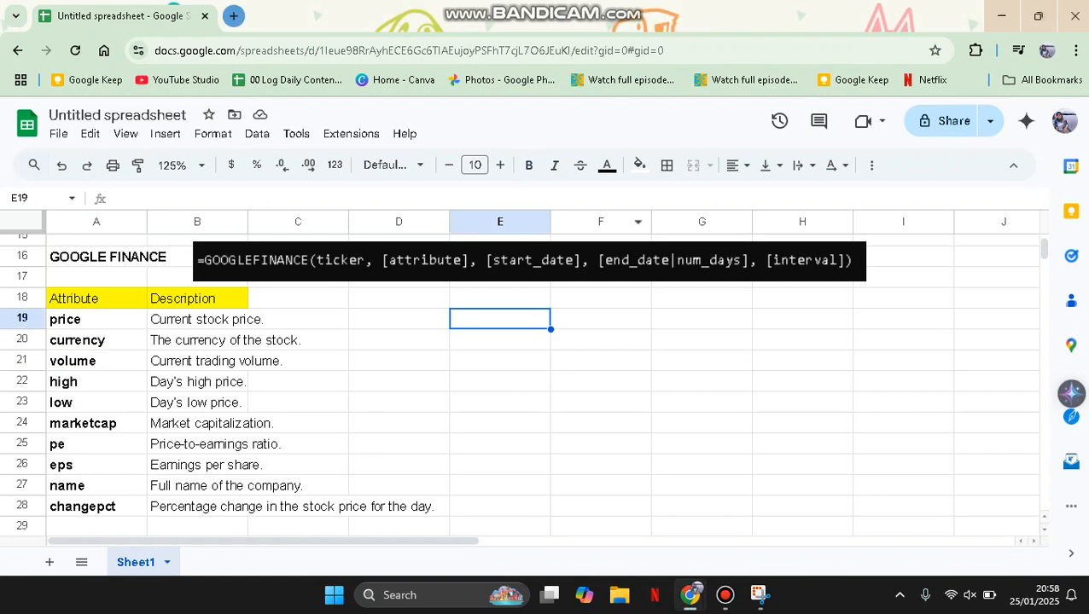
text(=)
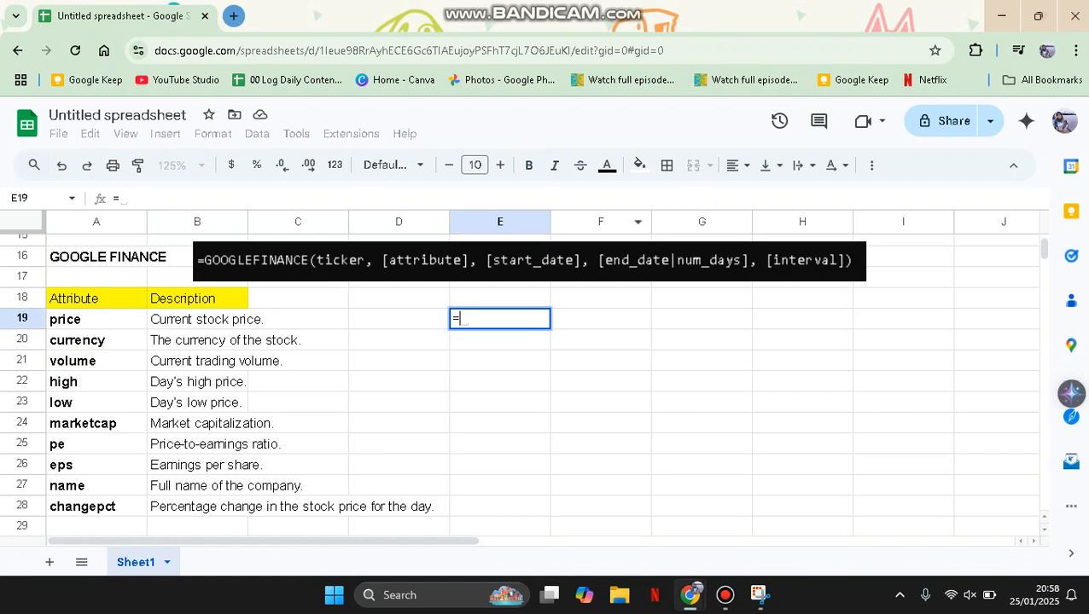
text(GOOGL)
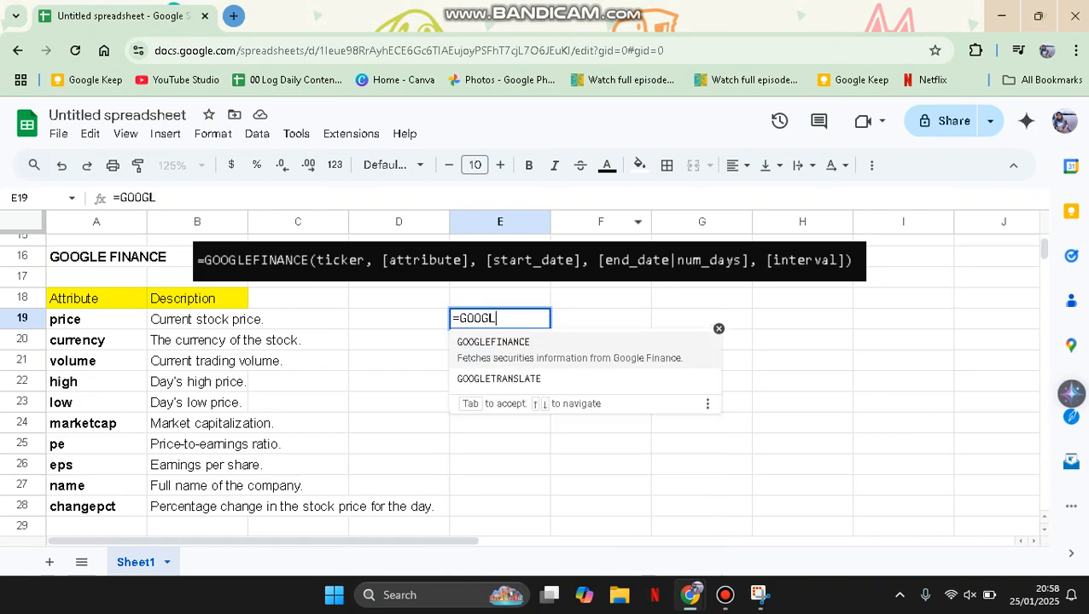
key(Tab)
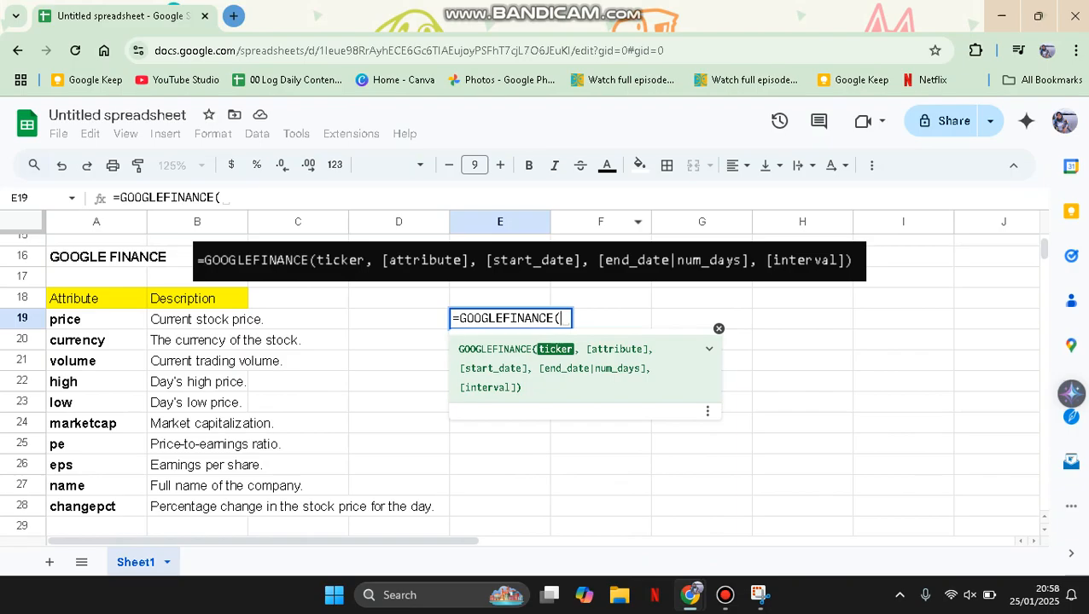
text(G)
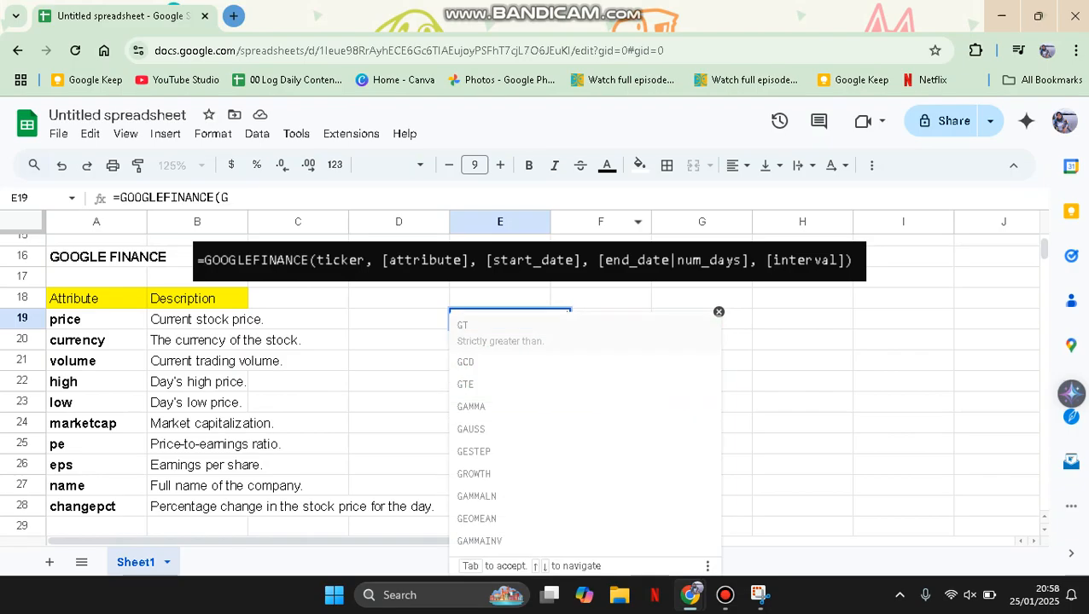
key(BackSpace)
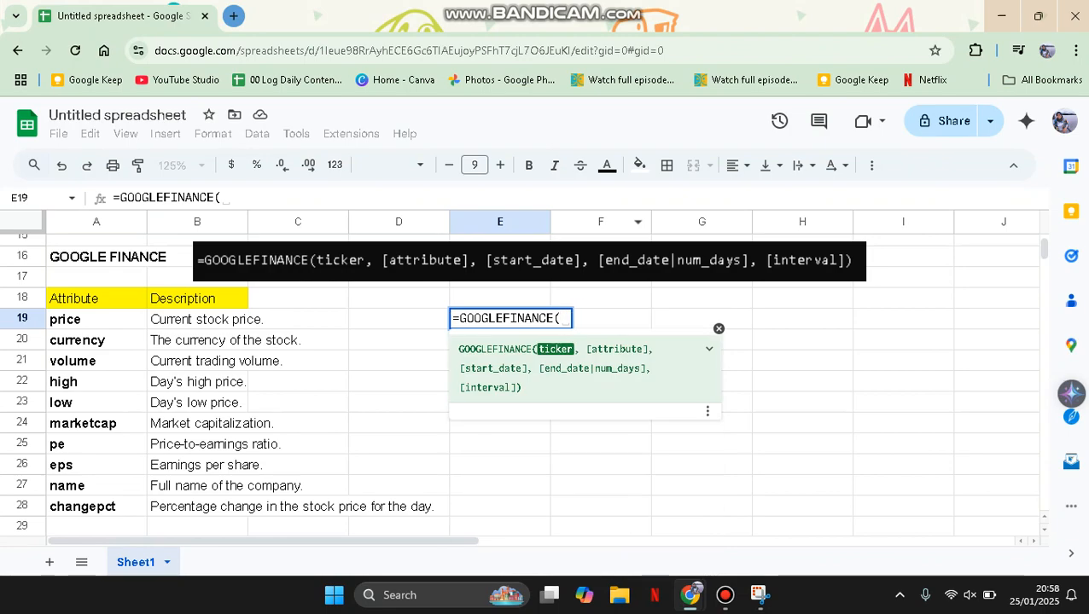
text(")
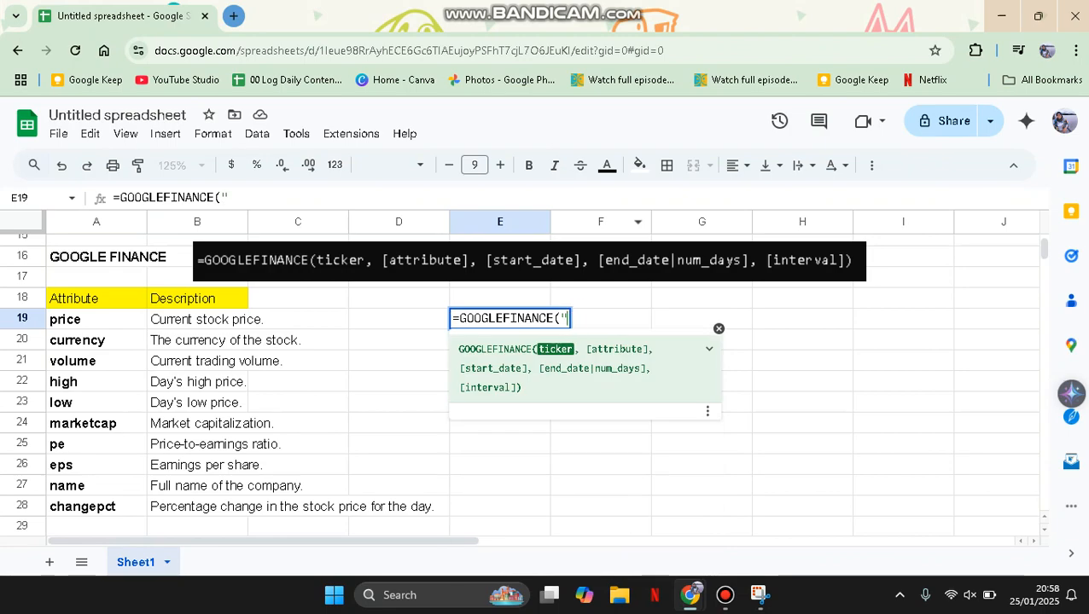
text(GOOG)
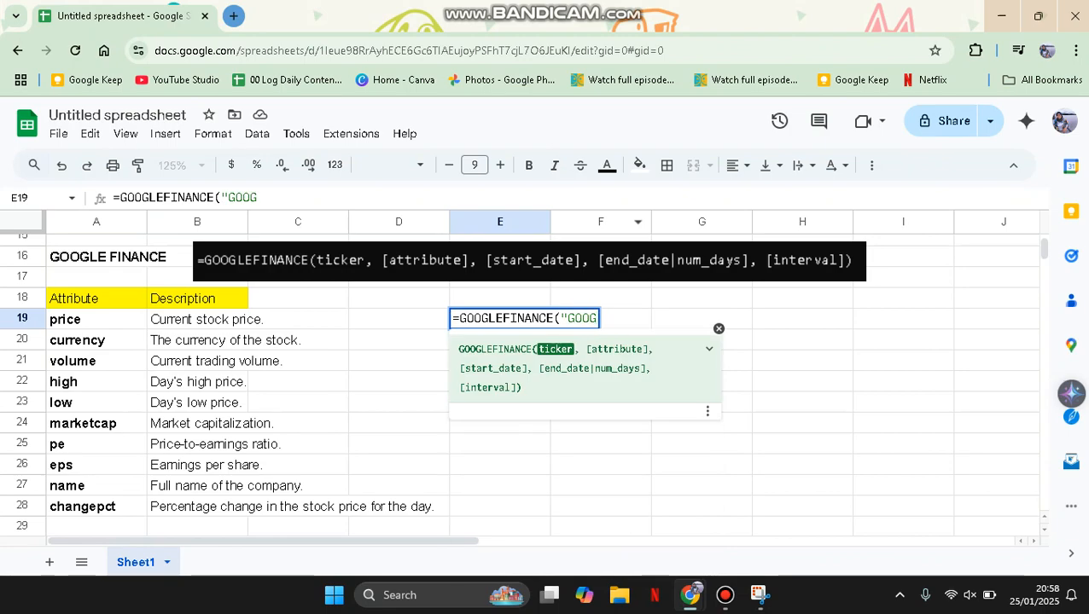
text(", )
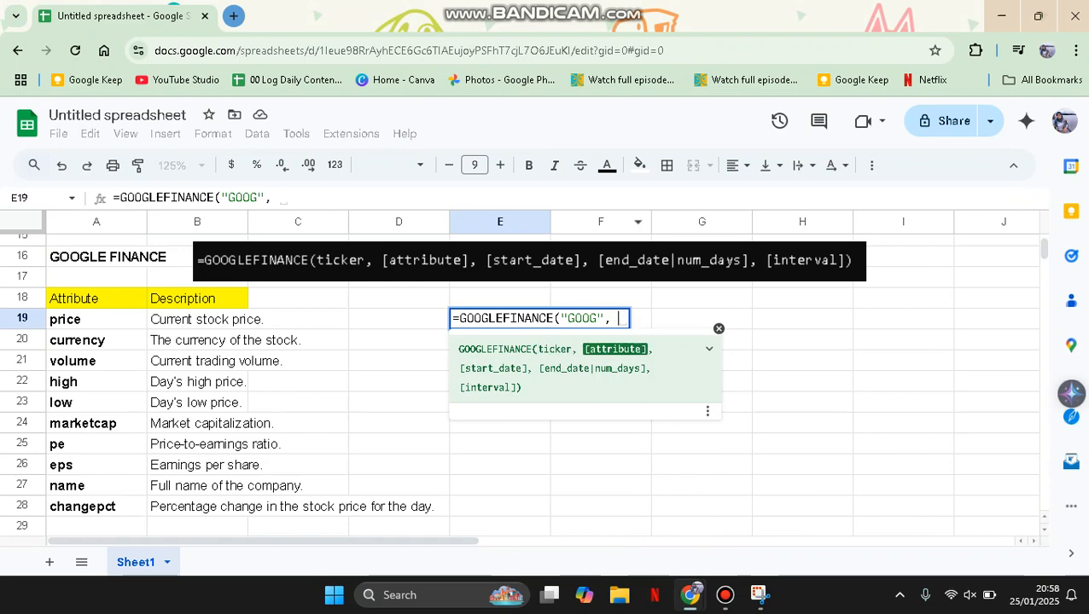
text("PRIC)
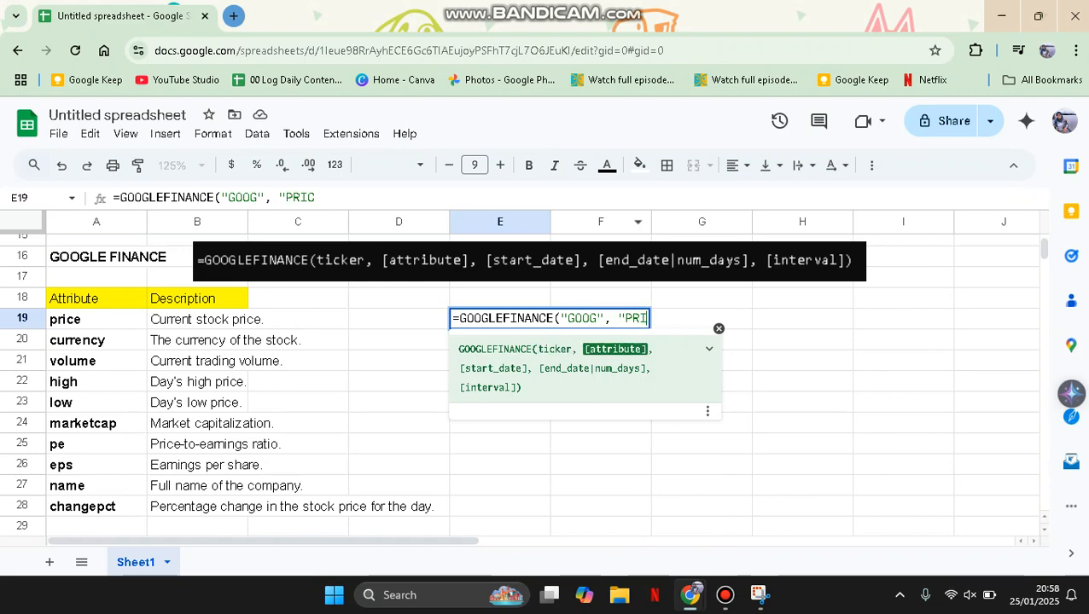
key(BackSpace)
key(BackSpace)
key(BackSpace)
key(BackSpace)
text(pric)
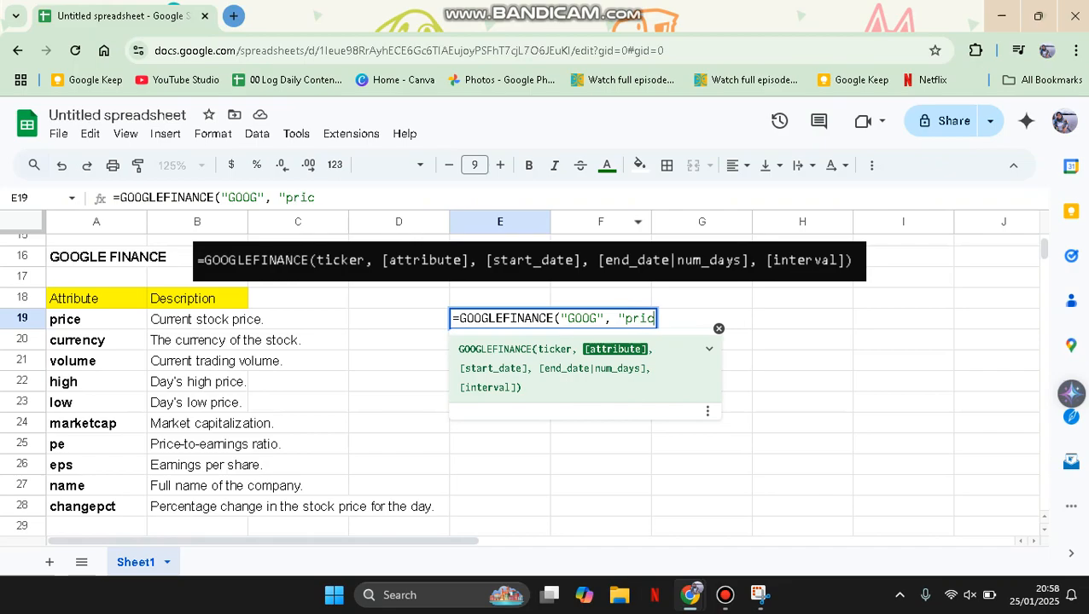
text(e"))
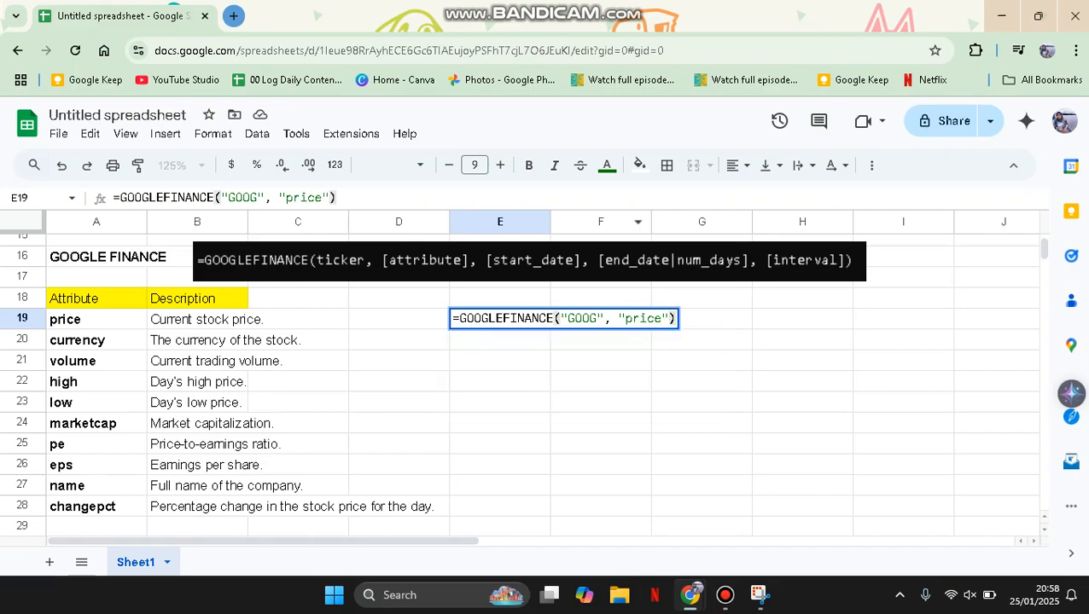
key(Return)
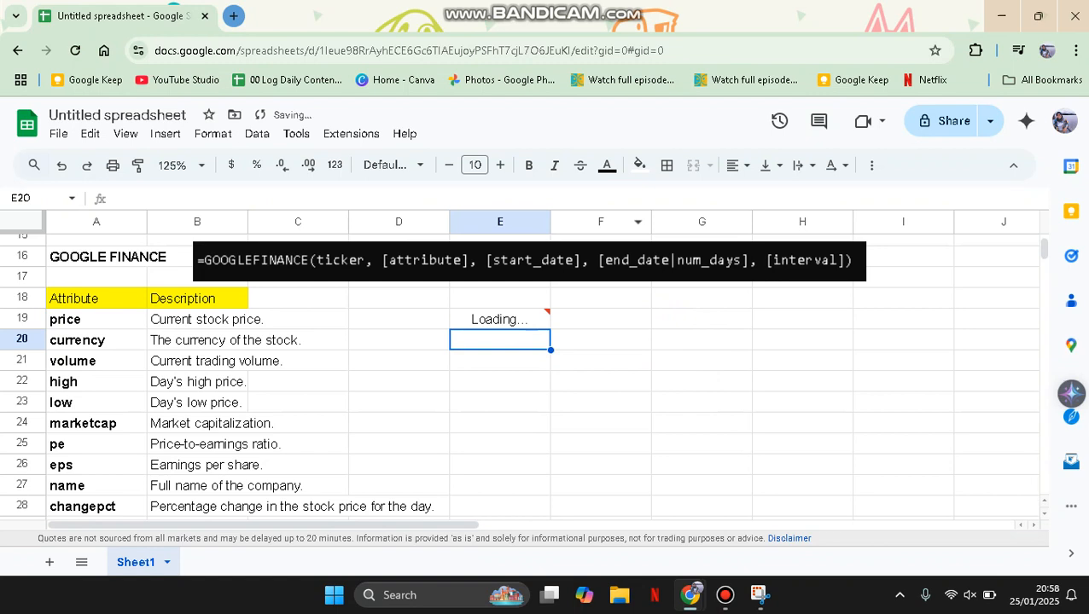
- Review the stock price result in E19 and the list of GOOGLEFINANCE attributes with their descriptions
key(Up)
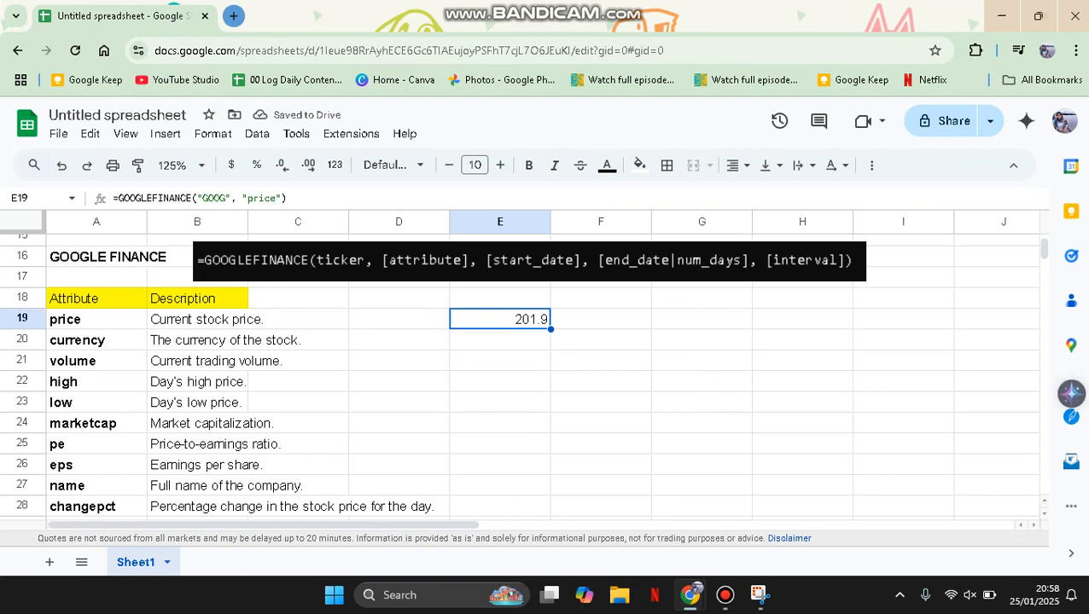
key(Down)
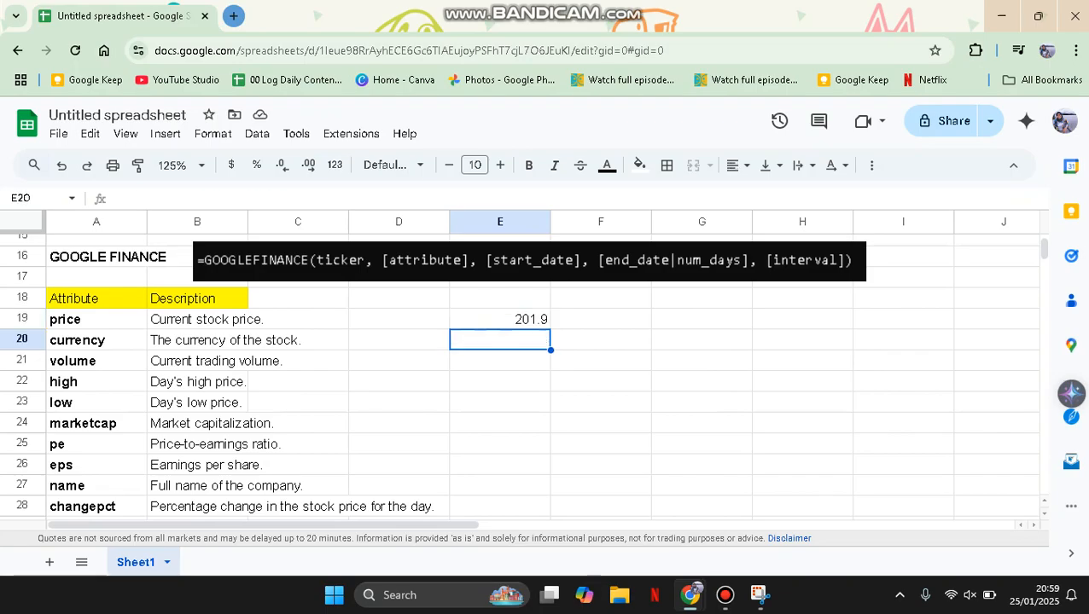
key(Up)
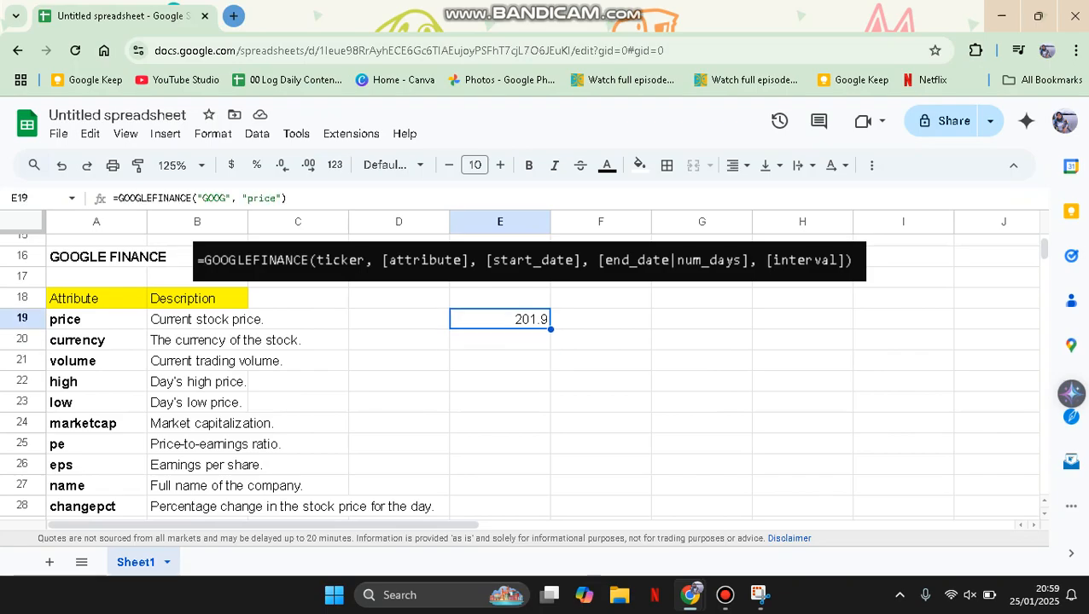
click(97, 299)
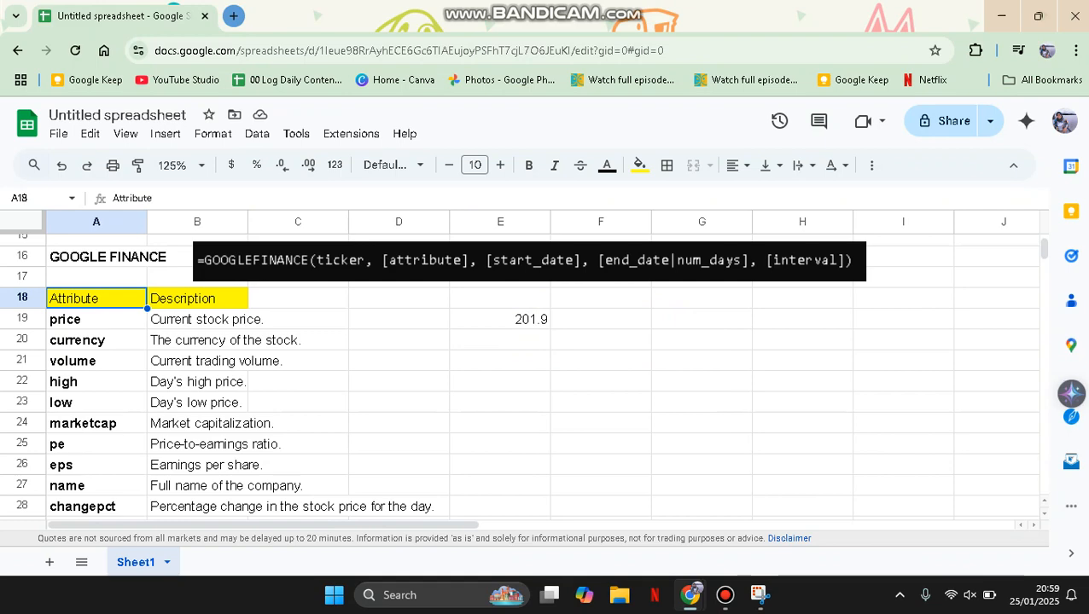
click(97, 319)
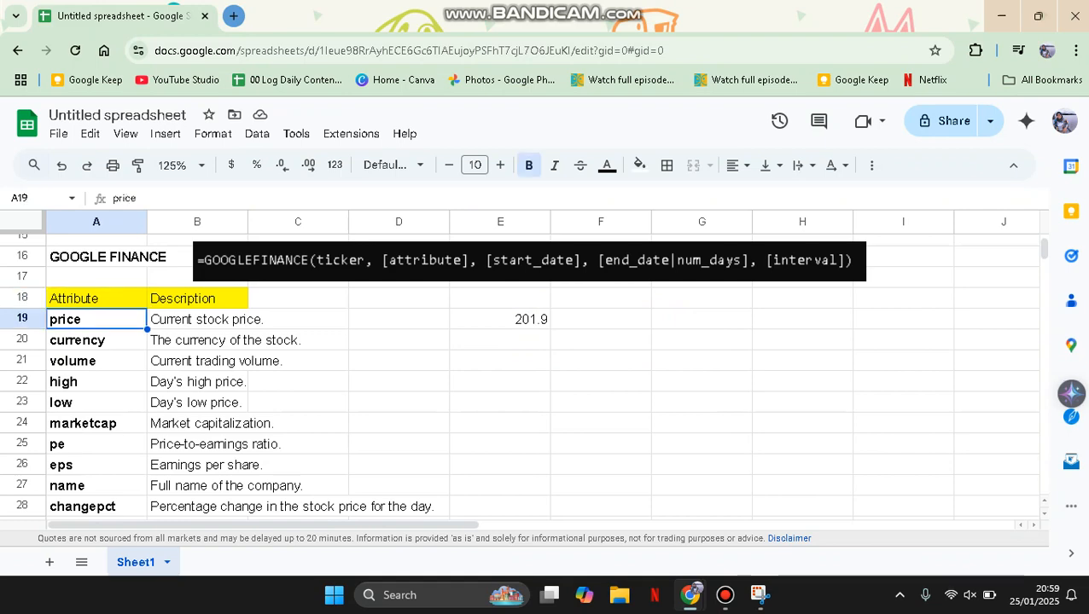
click(197, 319)
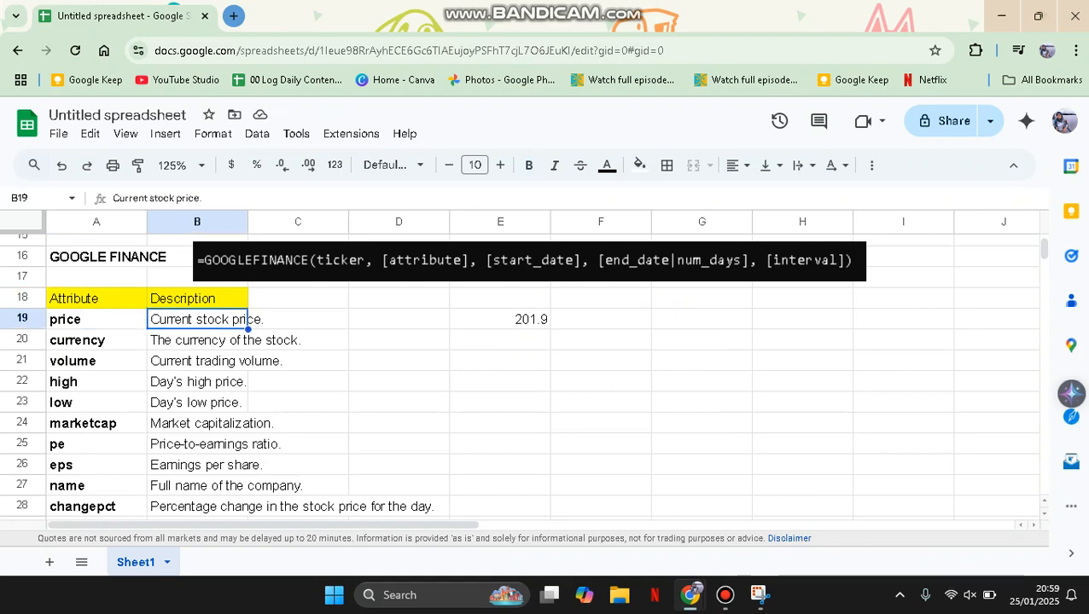
click(243, 339)
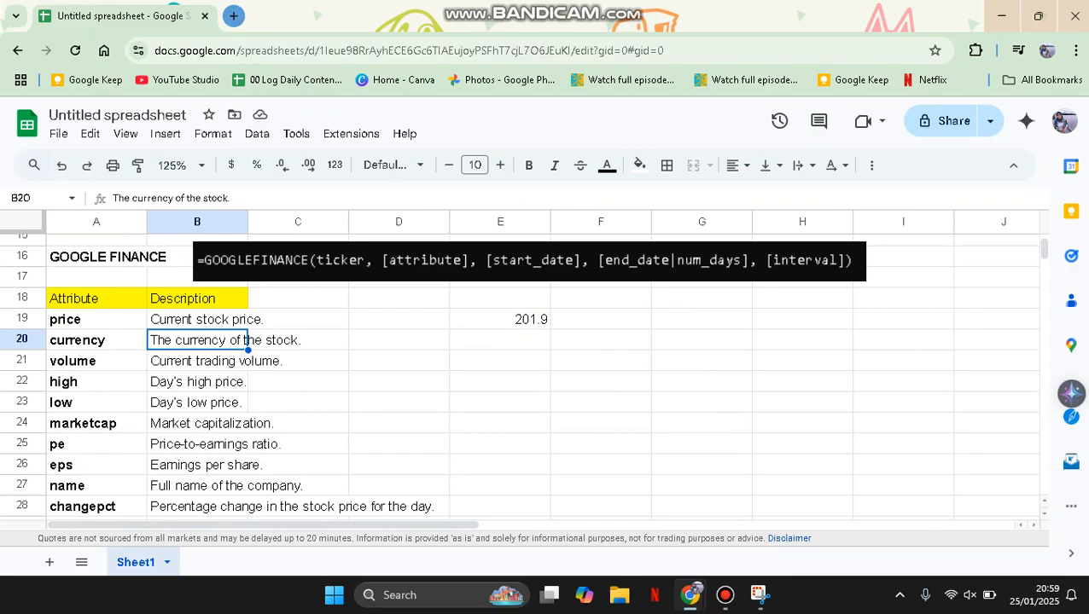
click(96, 423)
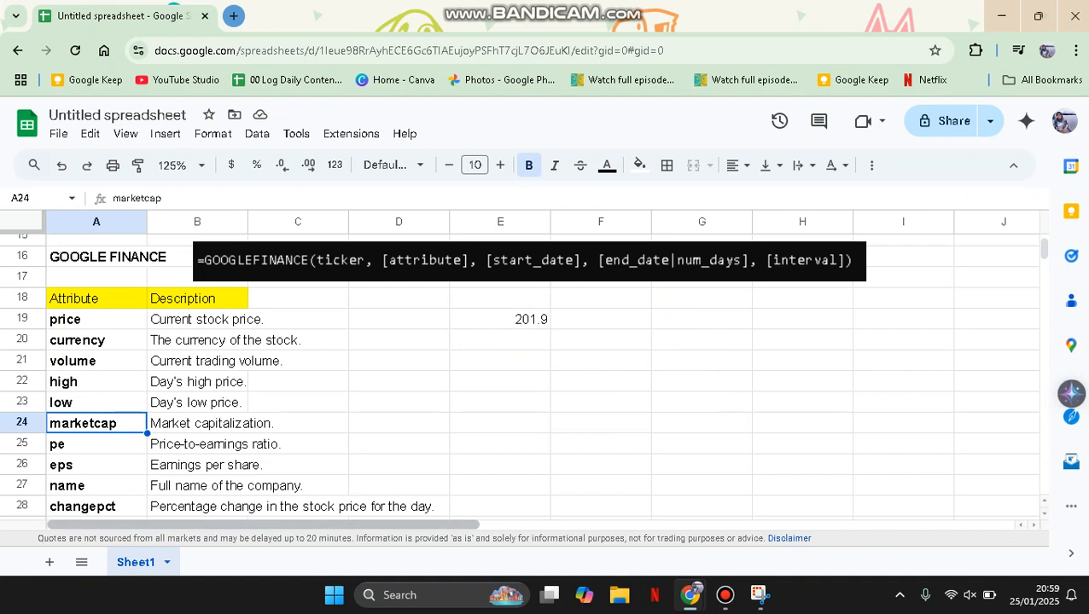
scroll(546, 376, down, 2)
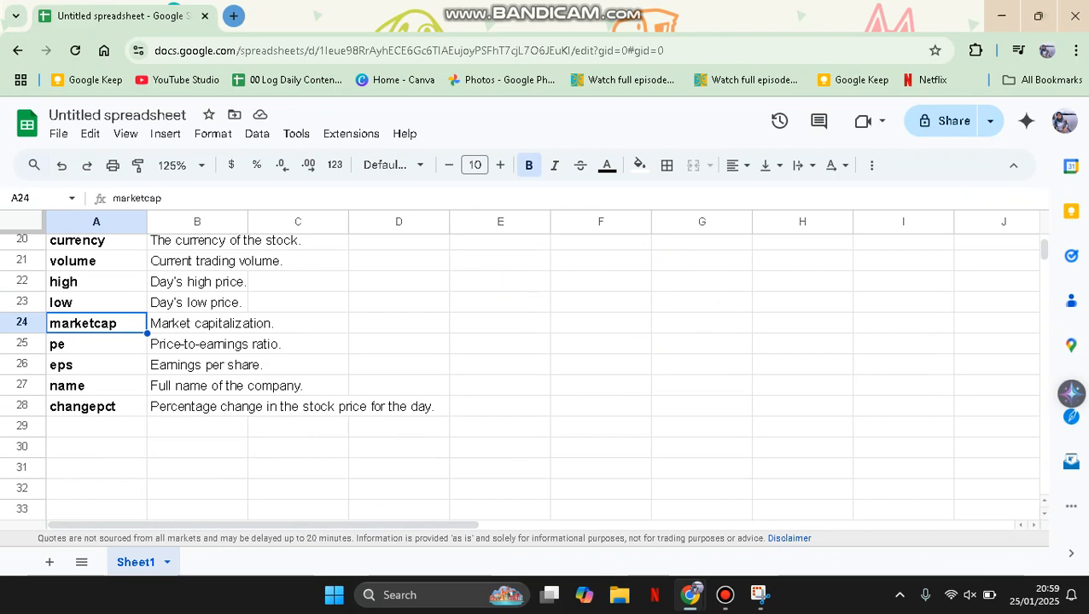
scroll(546, 375, up, 2)
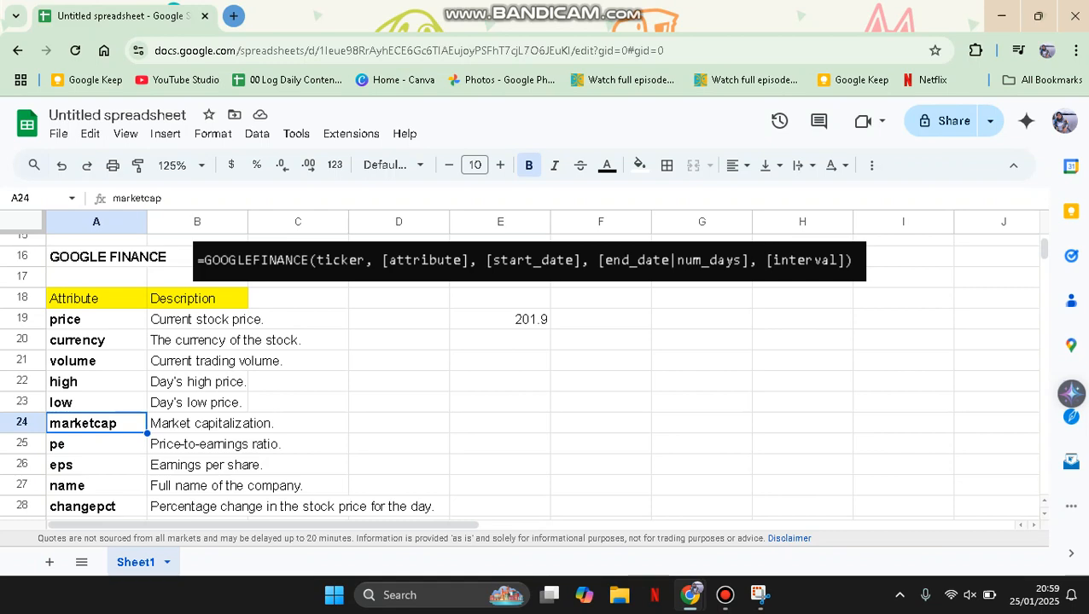
- Enter the formula =GOOGLEFINANCE("AAPL","marketcap") in cell E21 to fetch Apple's market capitalization
click(500, 361)
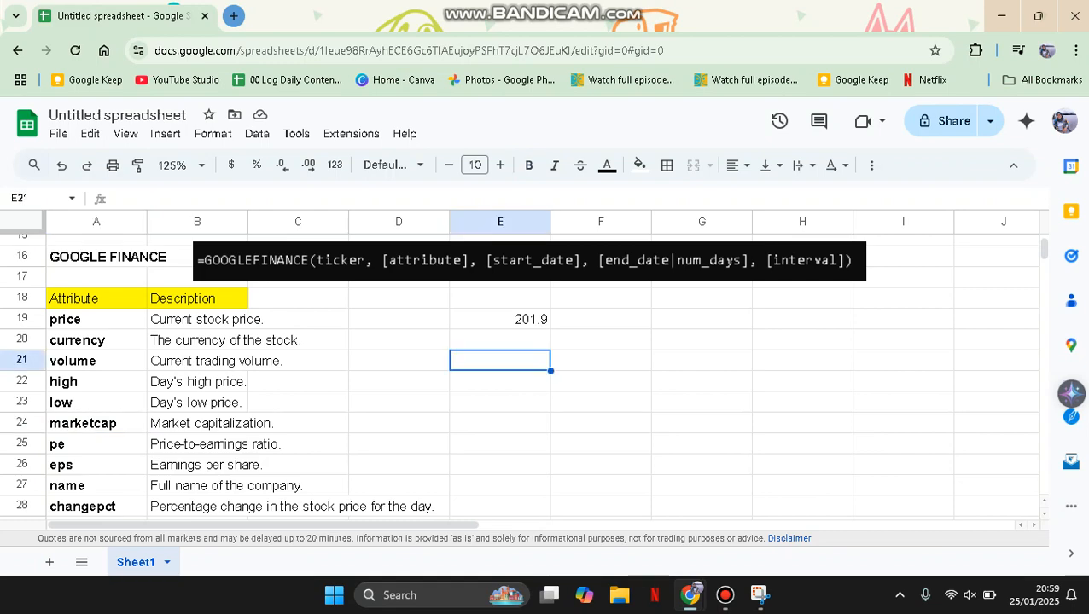
text(=goog)
key(Tab)
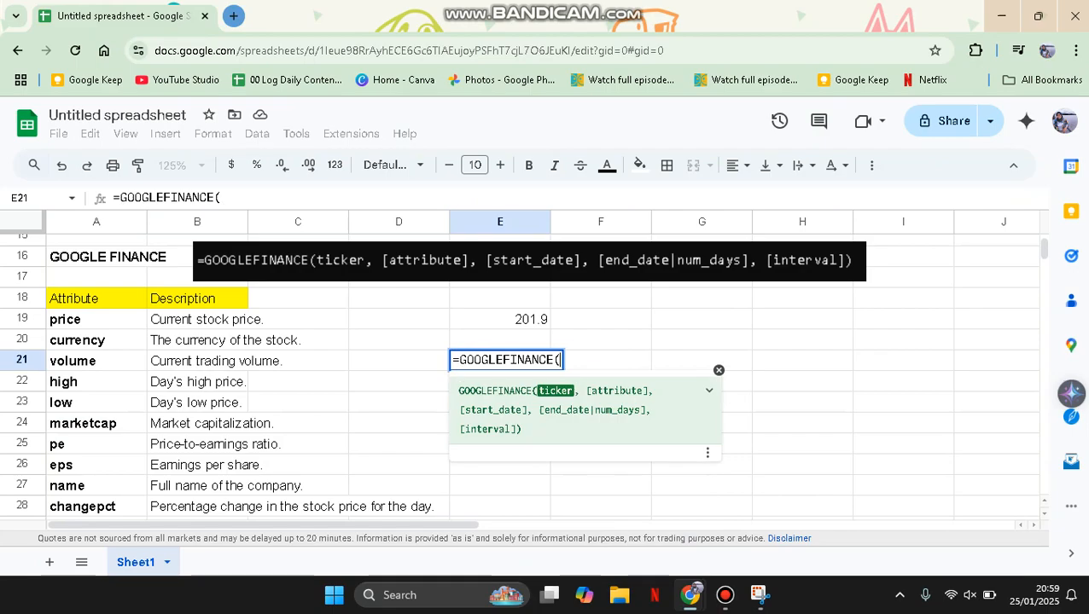
text(")
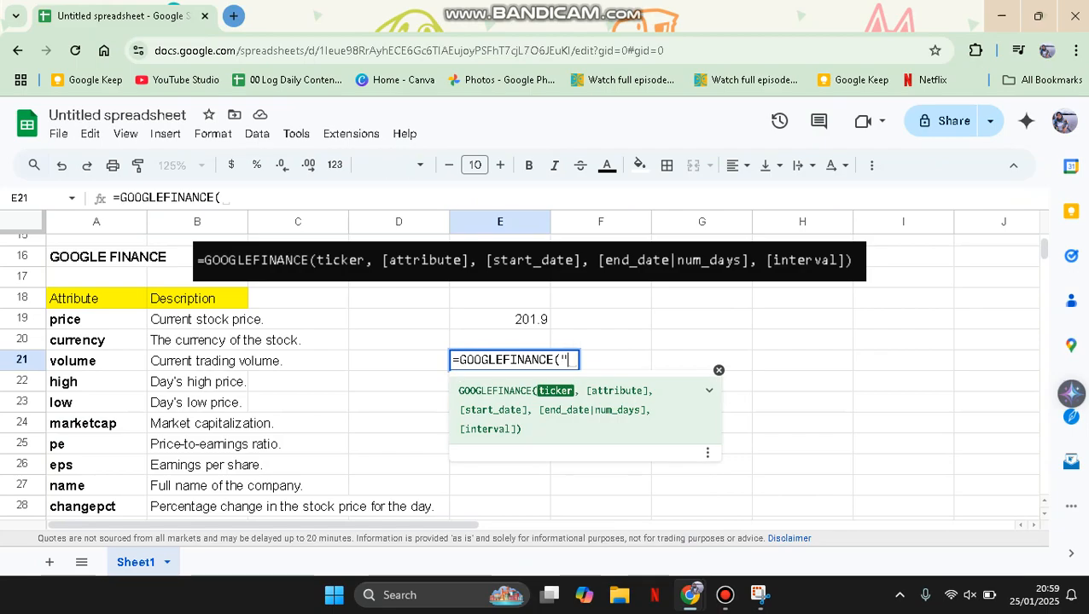
text(AAPL)
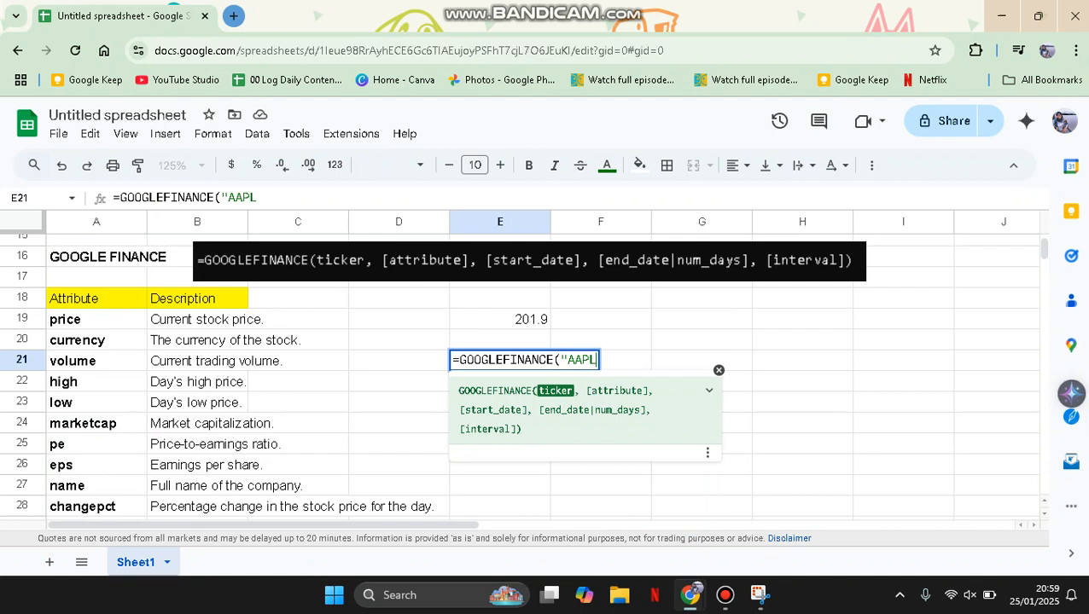
text(",")
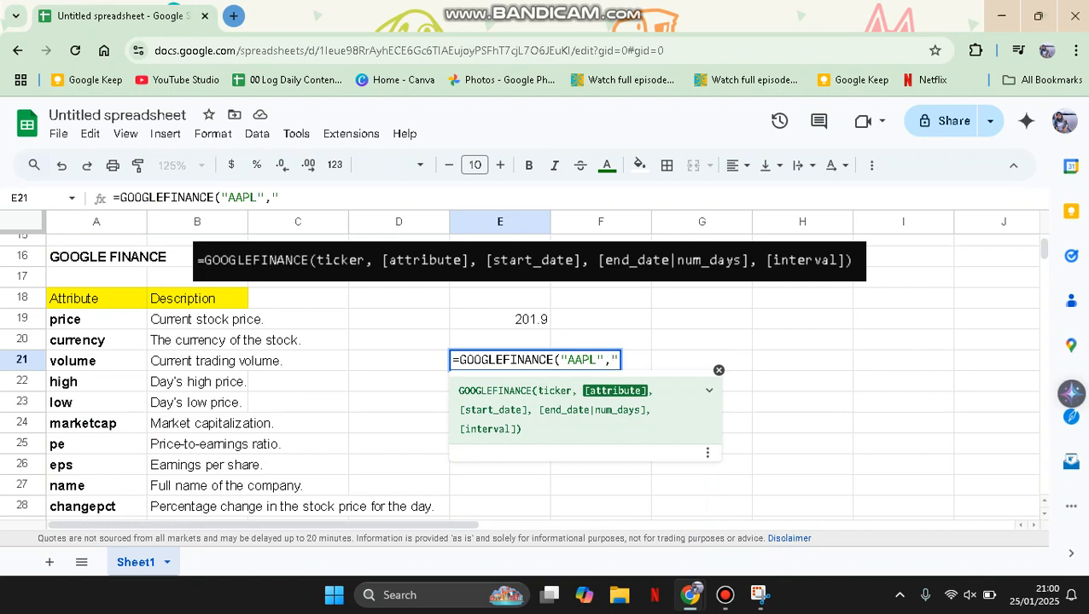
text(n)
key(BackSpace)
text(marketc)
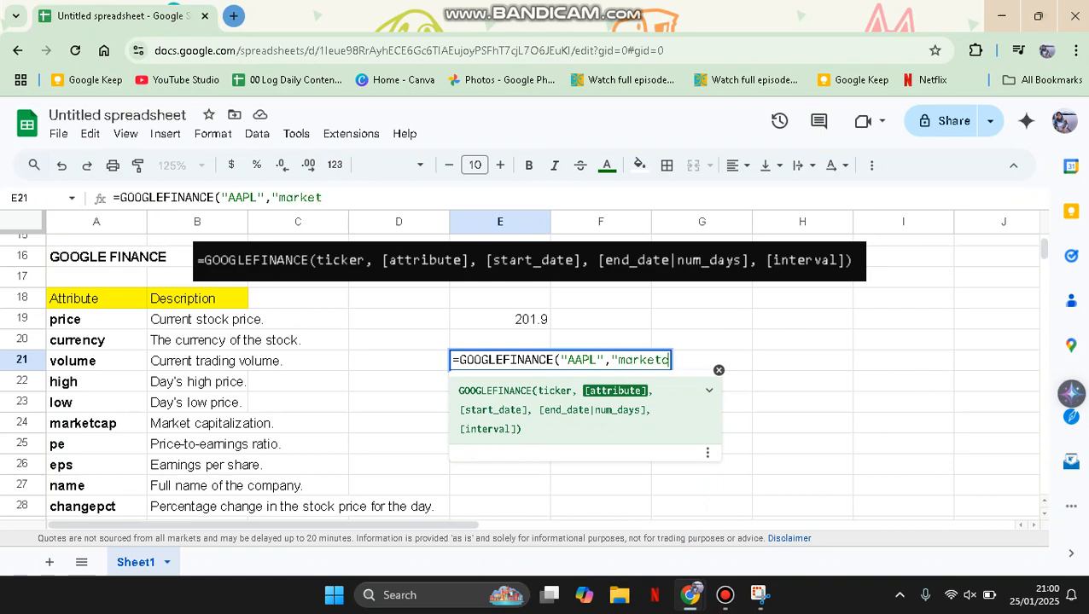
text(ap"))
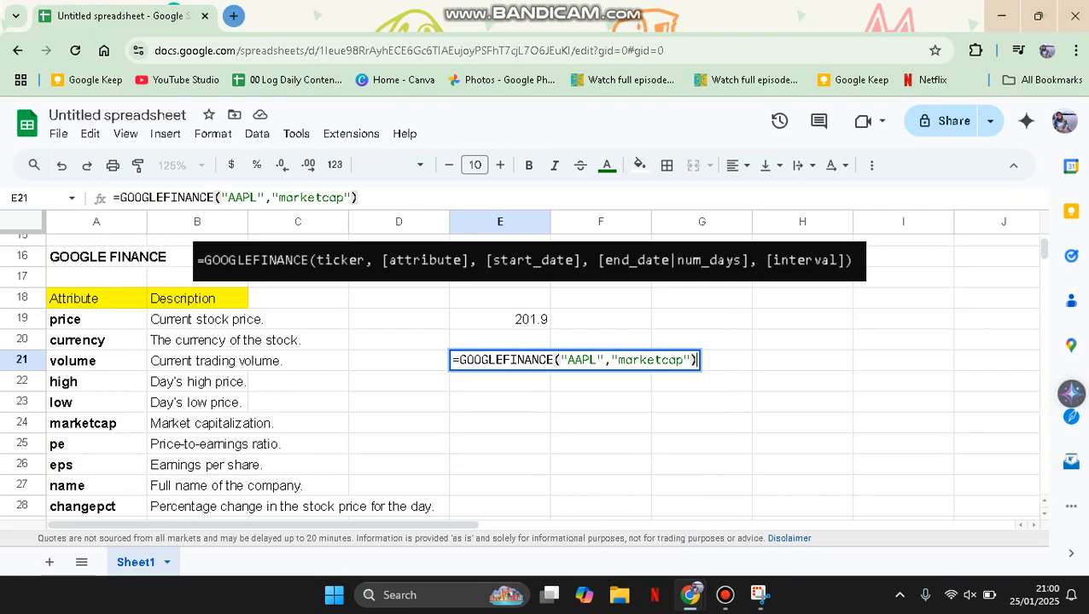
key(Return)
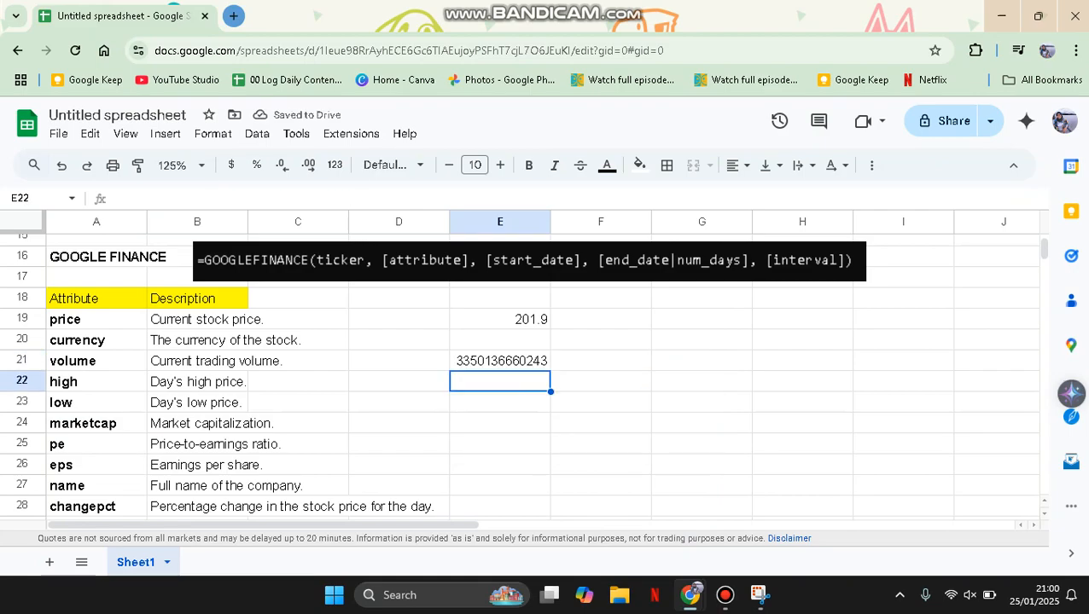
click(500, 361)
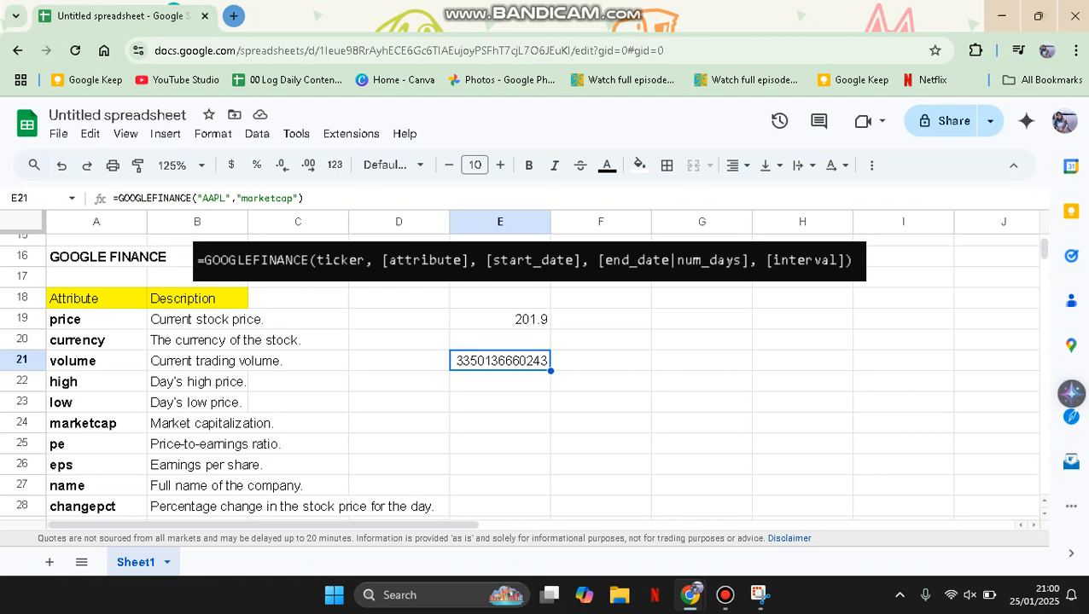
- Begin a GOOGLEFINANCE formula in cell E23 with the ticker "GOOG" and the attribute "close"
click(500, 381)
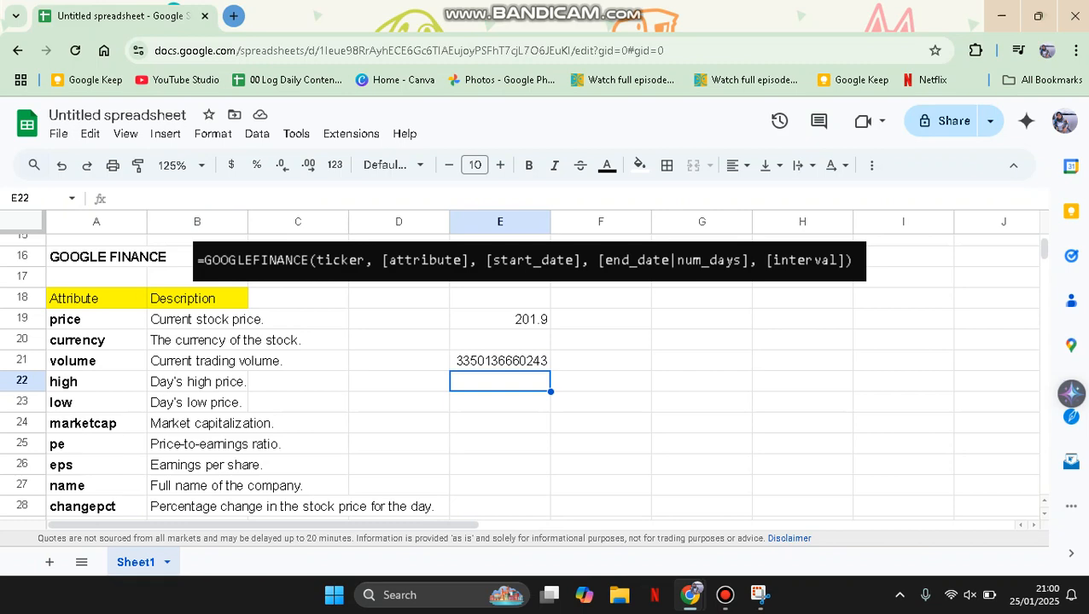
key(Down)
text(=)
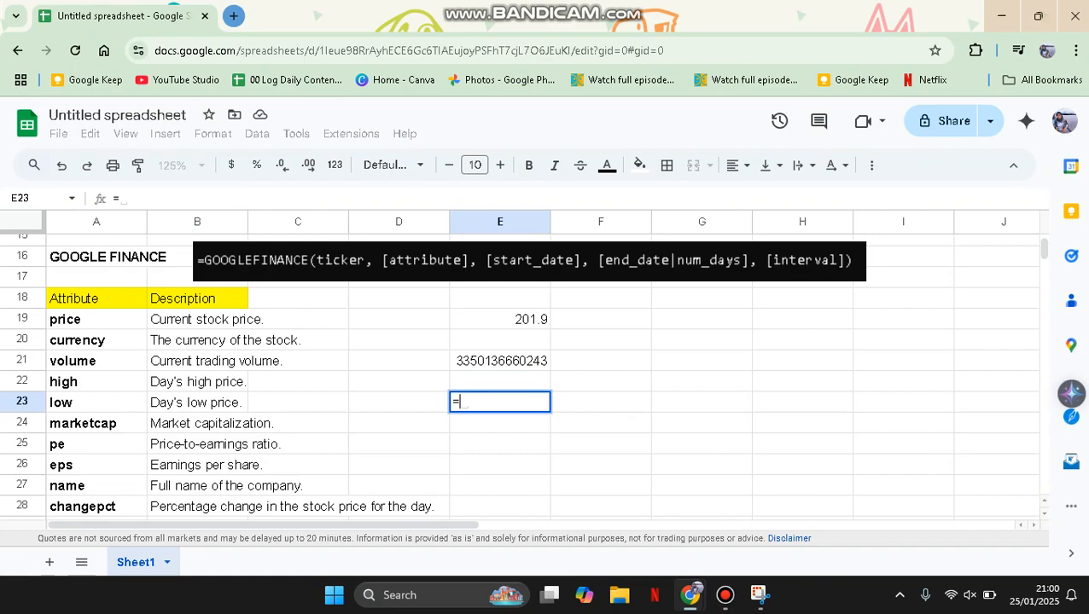
text(googl)
key(Tab)
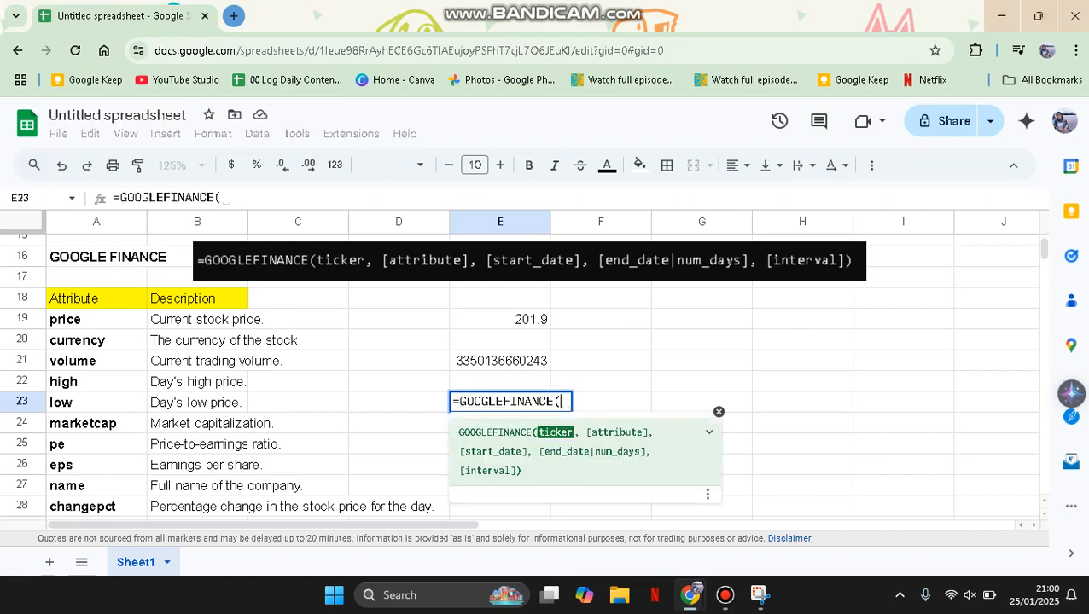
text("G)
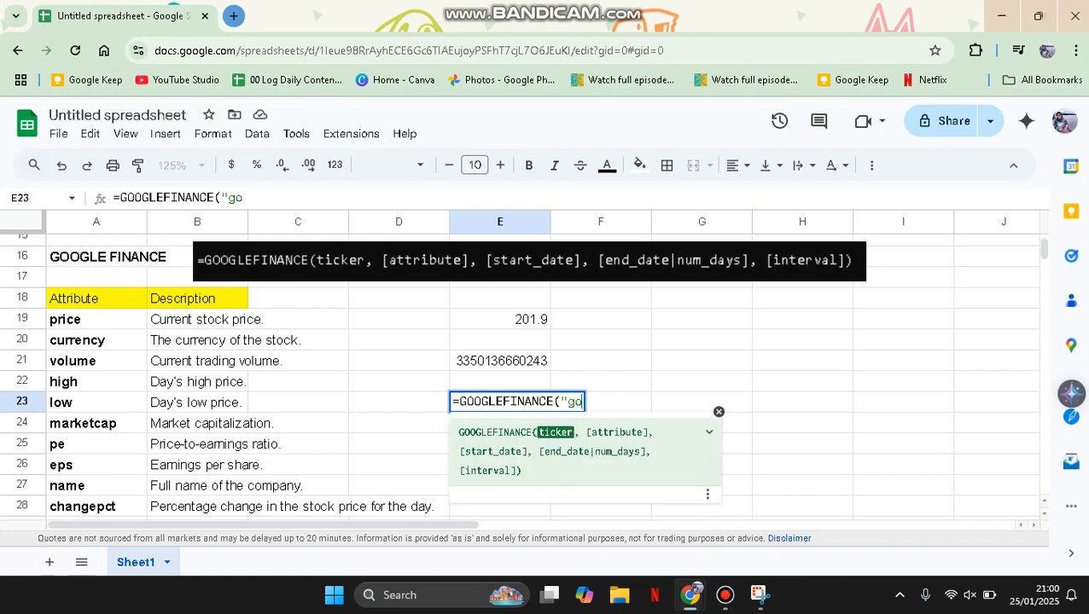
text(OOG)
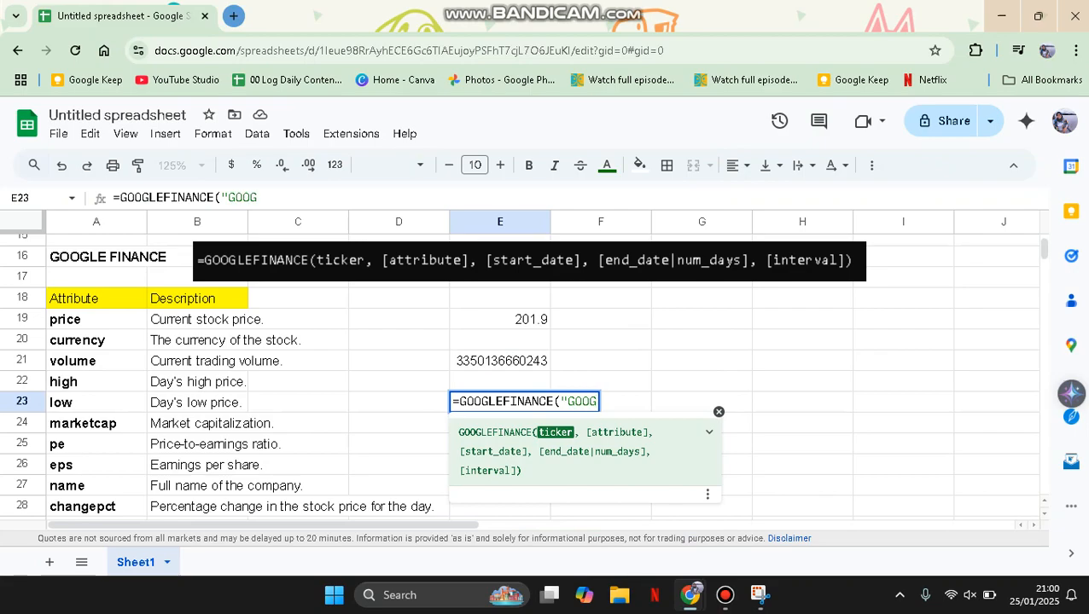
text(",)
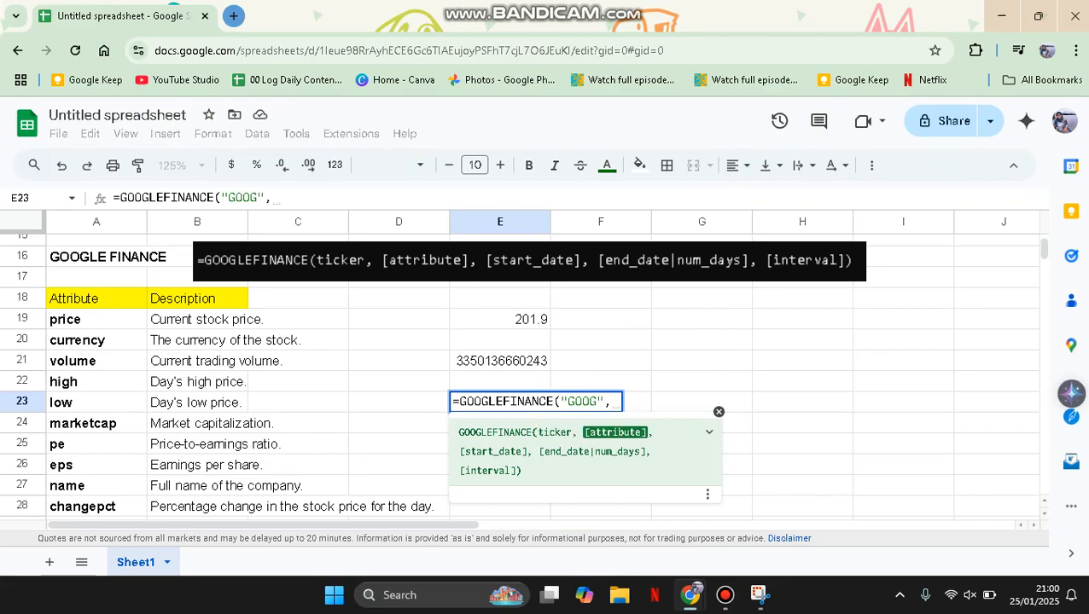
text("CL)
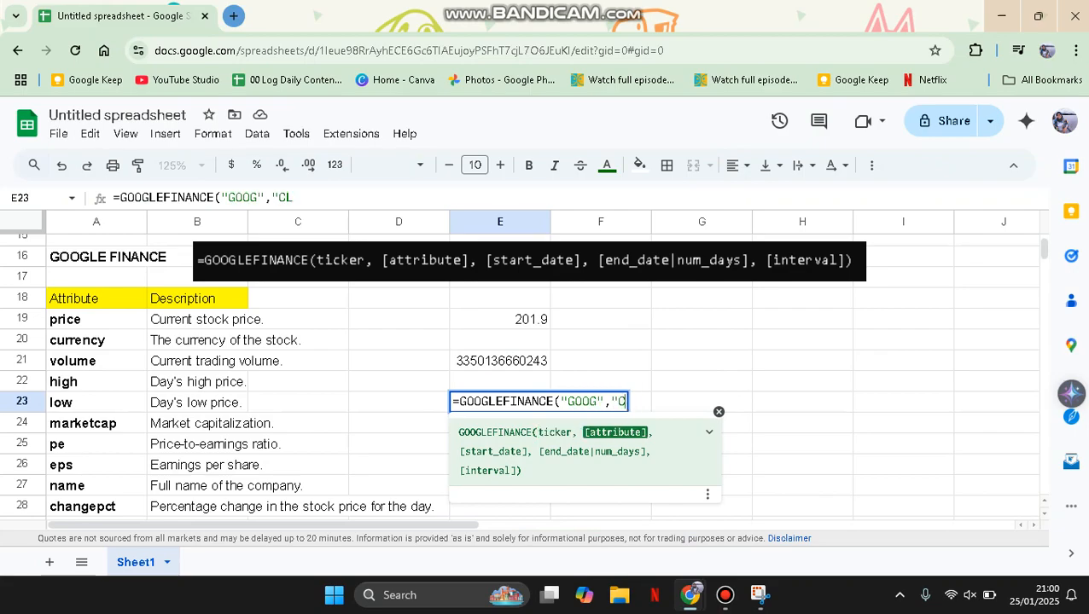
key(BackSpace)
key(BackSpace)
text(clos)
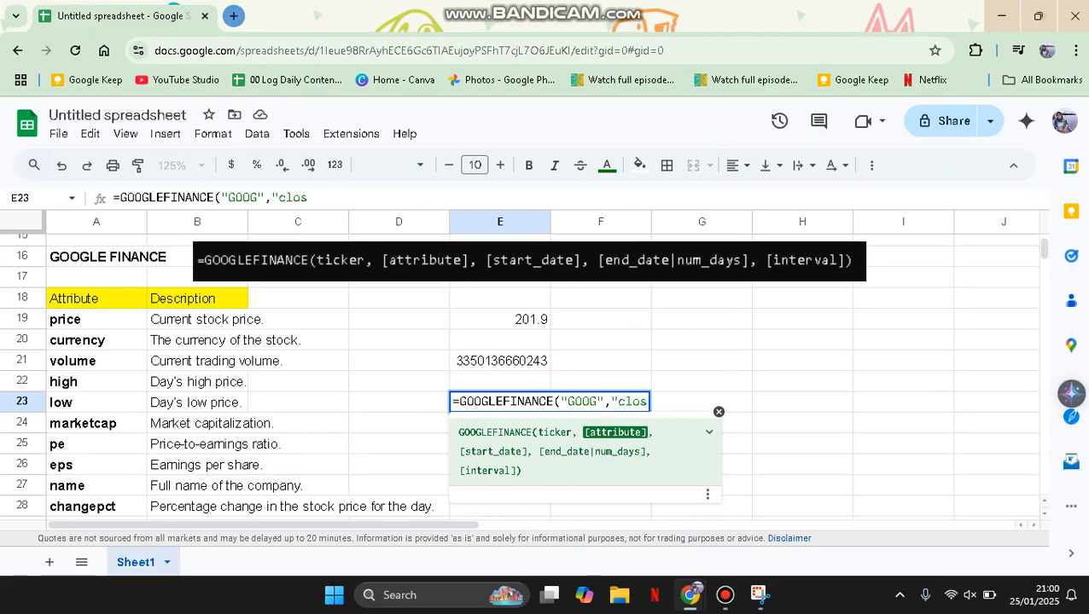
text(e",")
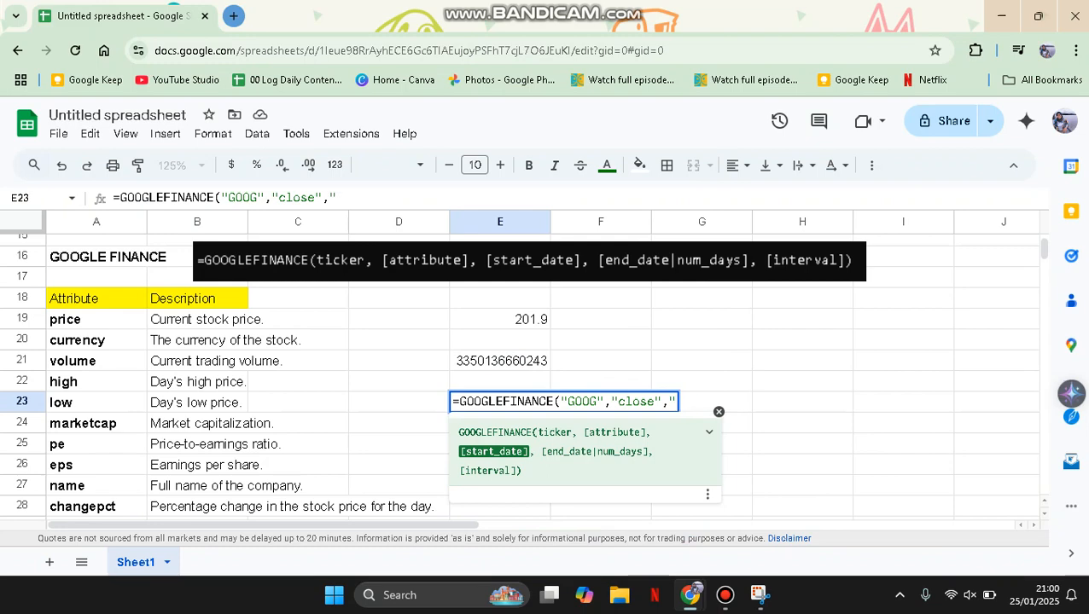
- Complete the E23 formula with start date "2025-01-20" and end date "2025-01-25" to fetch Google's historical closing prices
text(2025)
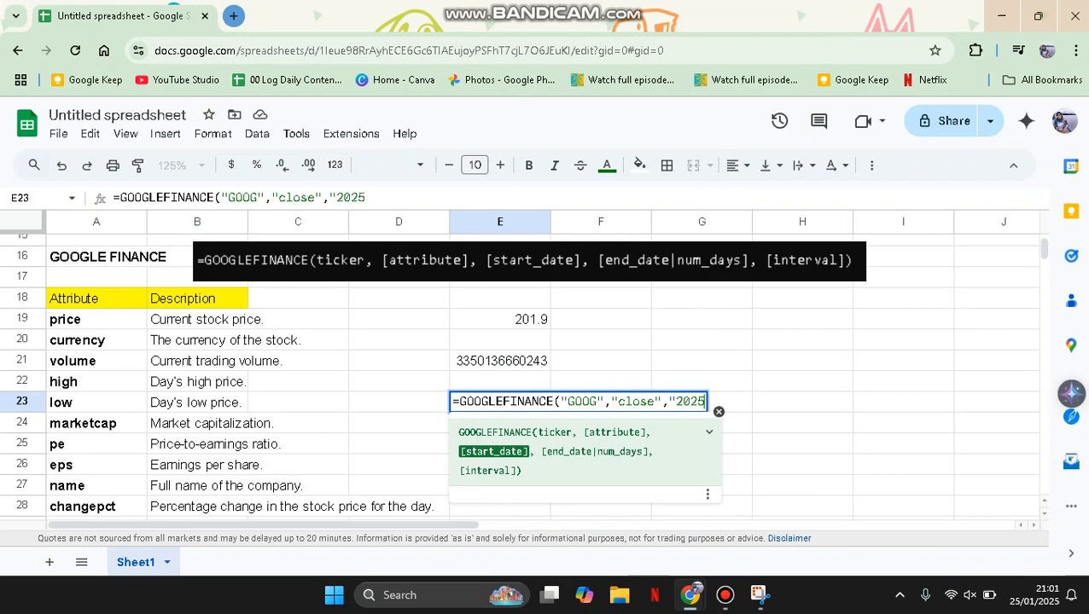
text(-01-20)
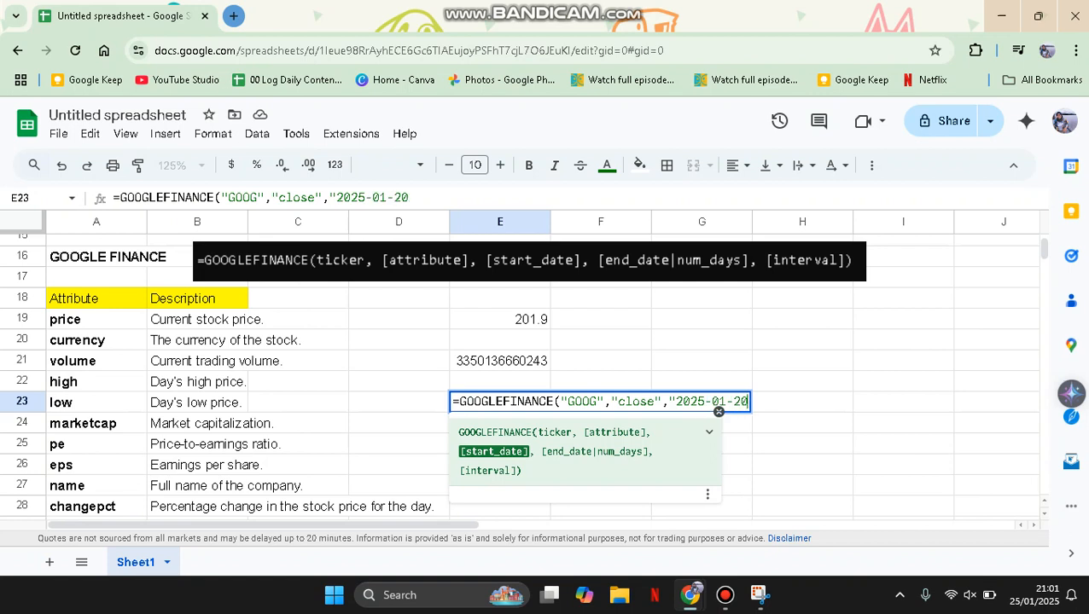
text(",)
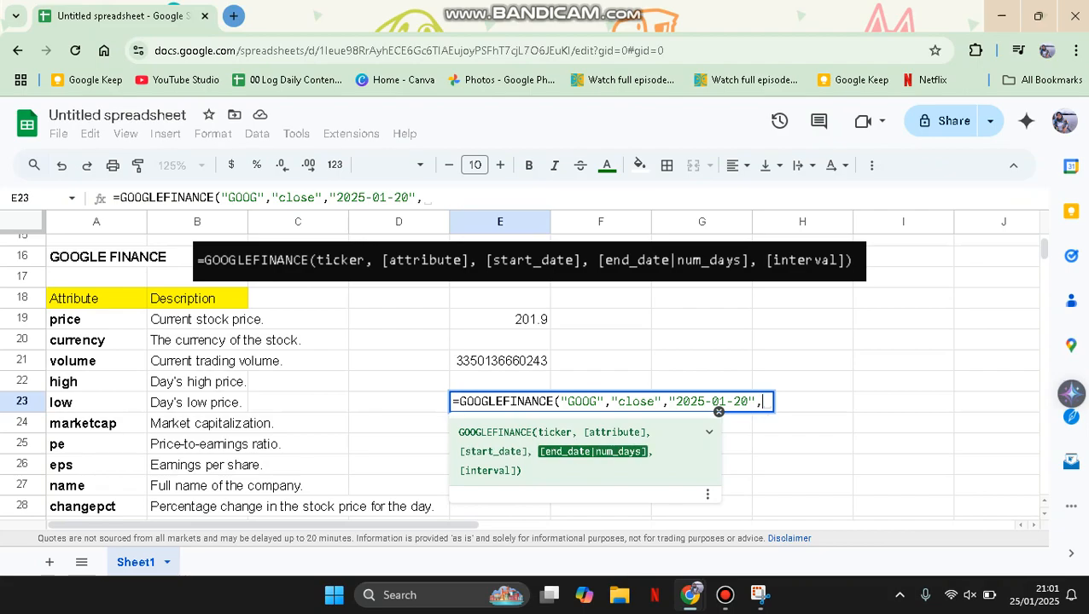
text("202)
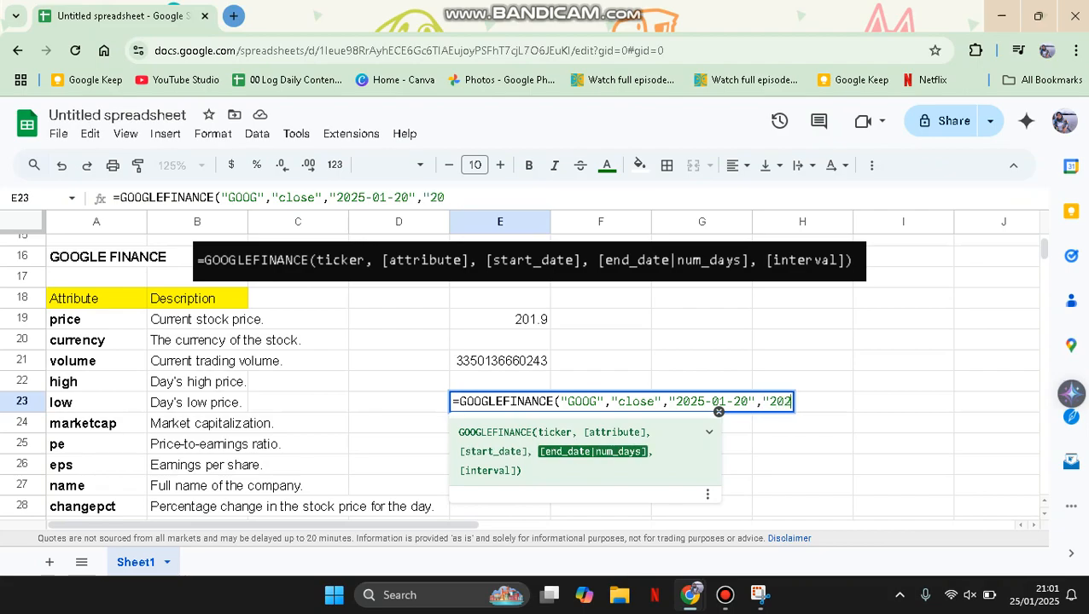
text(5-01-25")
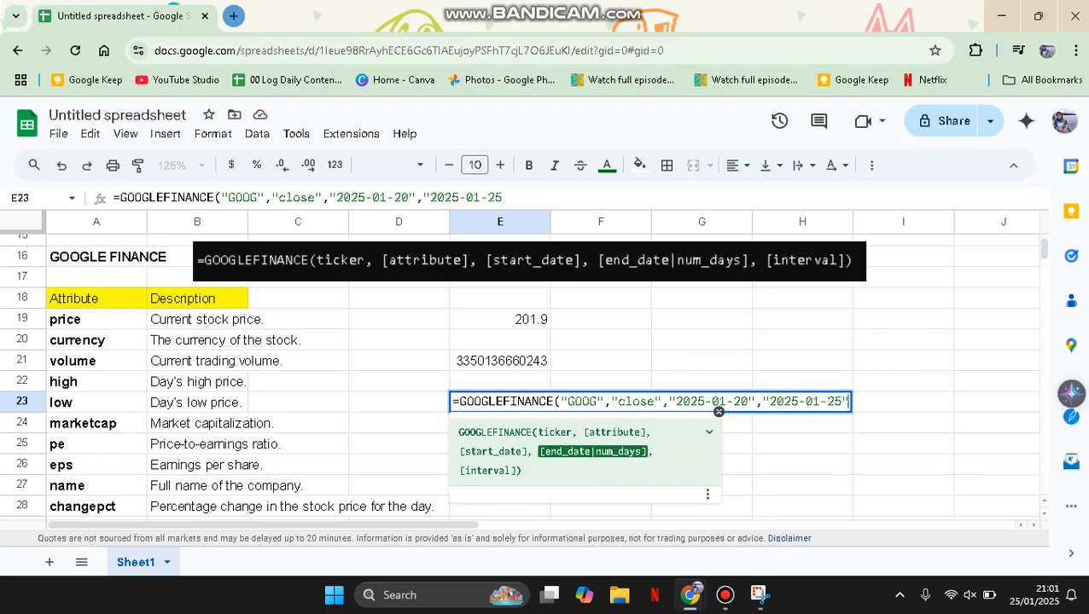
text())
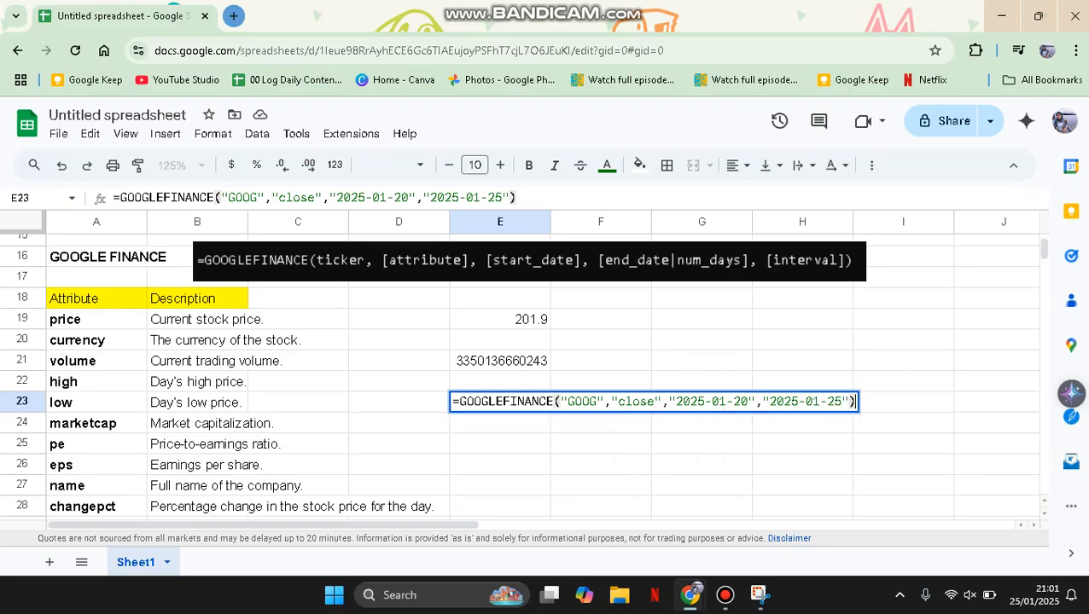
key(Return)
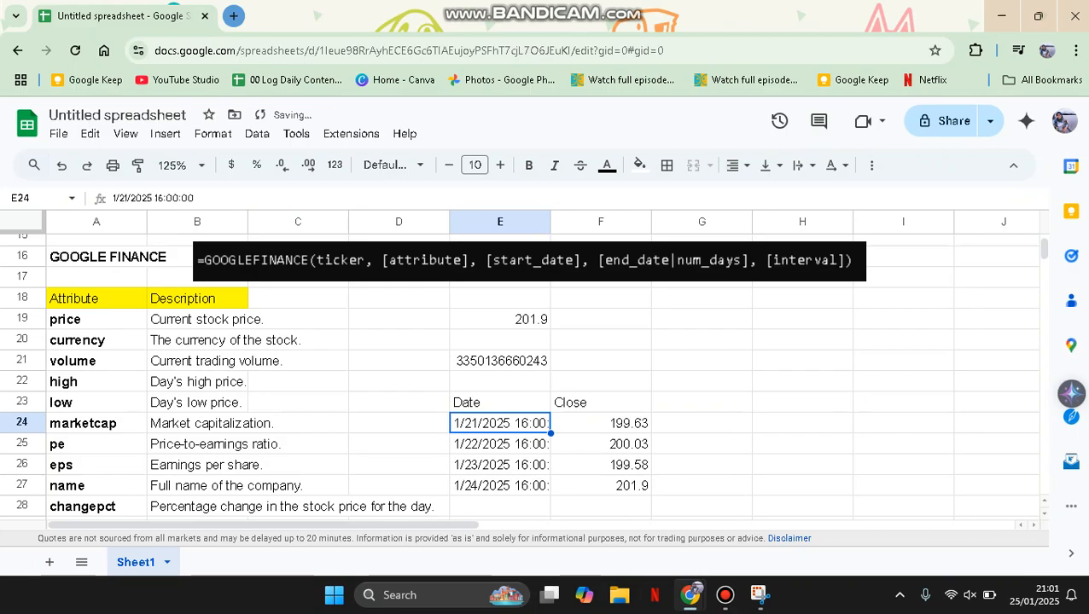